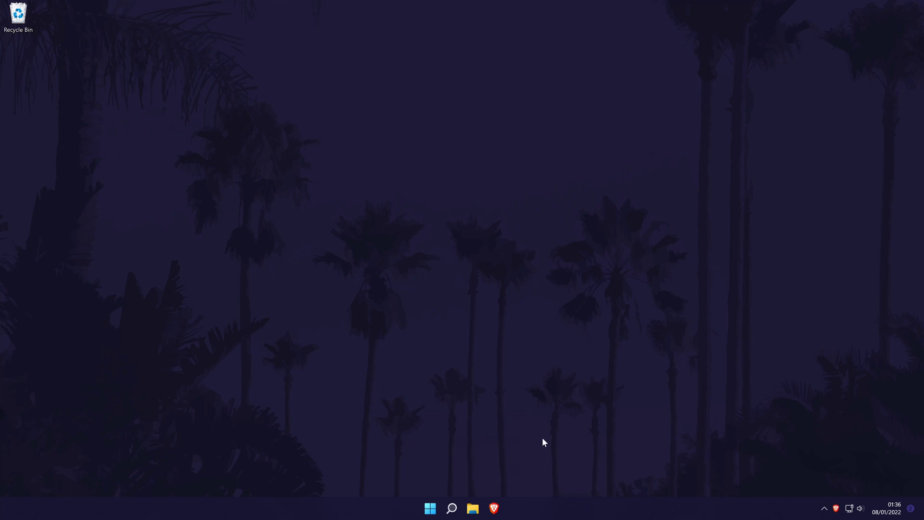
- Search for 'settings' from the taskbar and launch the Settings app from Best match
{"action": "left_click", "coordinate": [451, 508]}
{"action": "type", "text": "settings"}
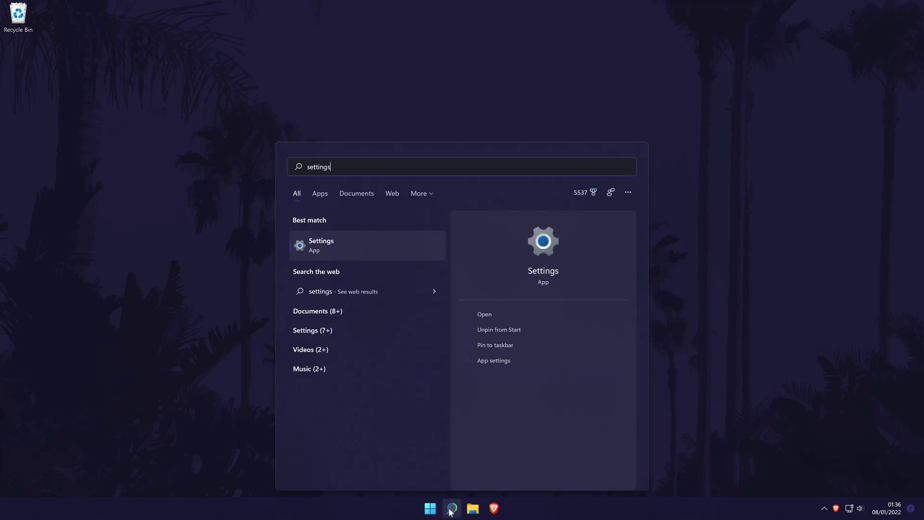
{"action": "left_click", "coordinate": [321, 244]}
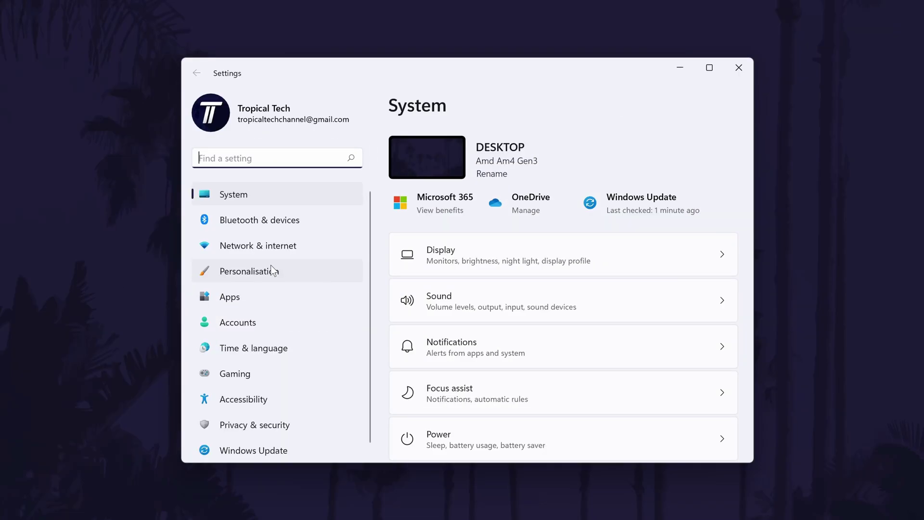
- Go to the Personalisation > Themes page in Settings
{"action": "left_click", "coordinate": [249, 272]}
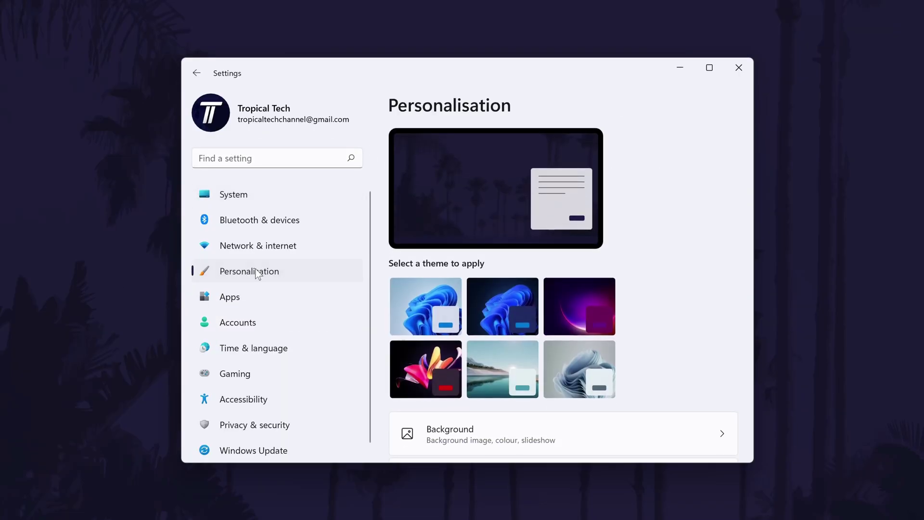
{"action": "scroll", "coordinate": [674, 250], "scroll_direction": "down", "scroll_amount": 3}
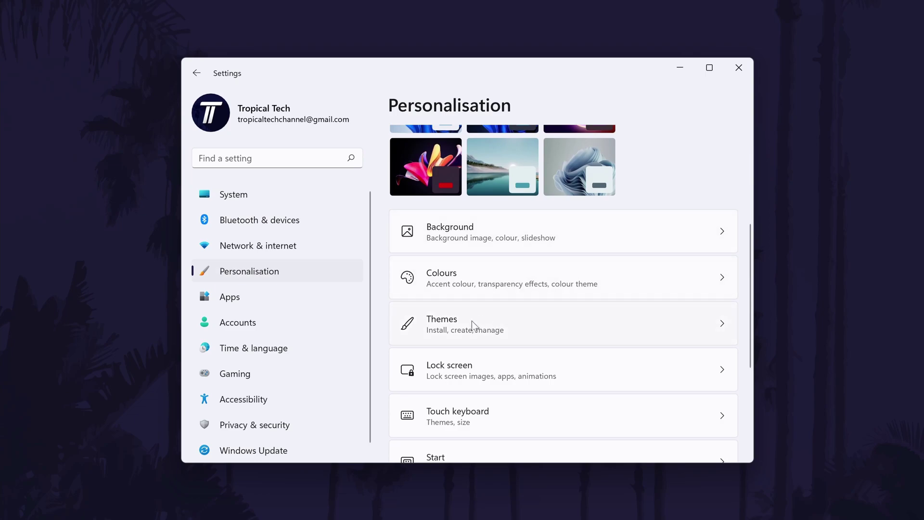
{"action": "left_click", "coordinate": [482, 318]}
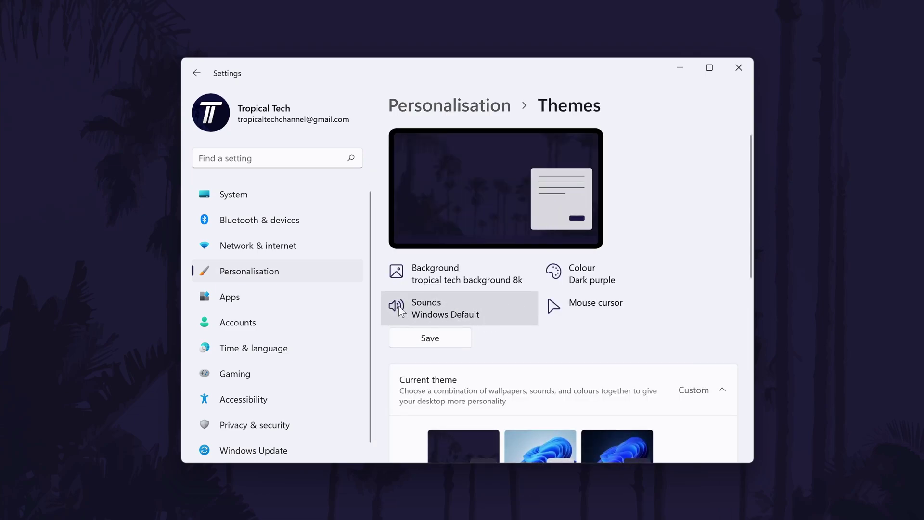
- Follow the theme's Sounds entry through to System > Sound and its sound settings
{"action": "left_click", "coordinate": [430, 308]}
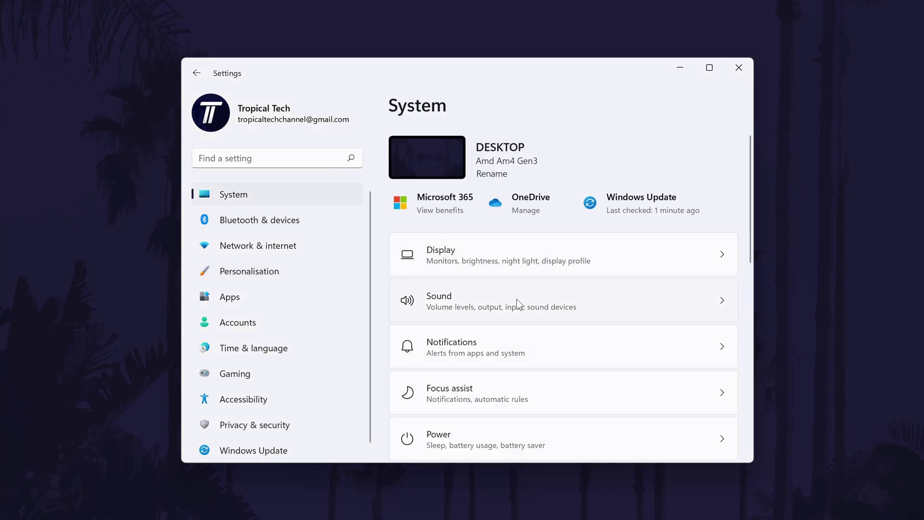
{"action": "left_click", "coordinate": [517, 300]}
{"action": "scroll", "coordinate": [516, 299], "scroll_direction": "down", "scroll_amount": 5}
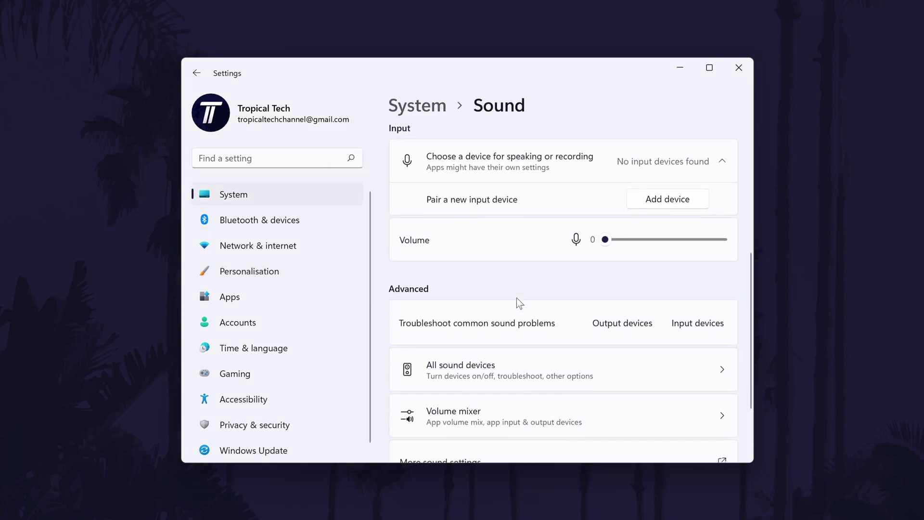
- On the Sound dialog's Sounds tab, uncheck 'Play Windows Start-up sound' and apply
{"action": "left_click", "coordinate": [455, 372]}
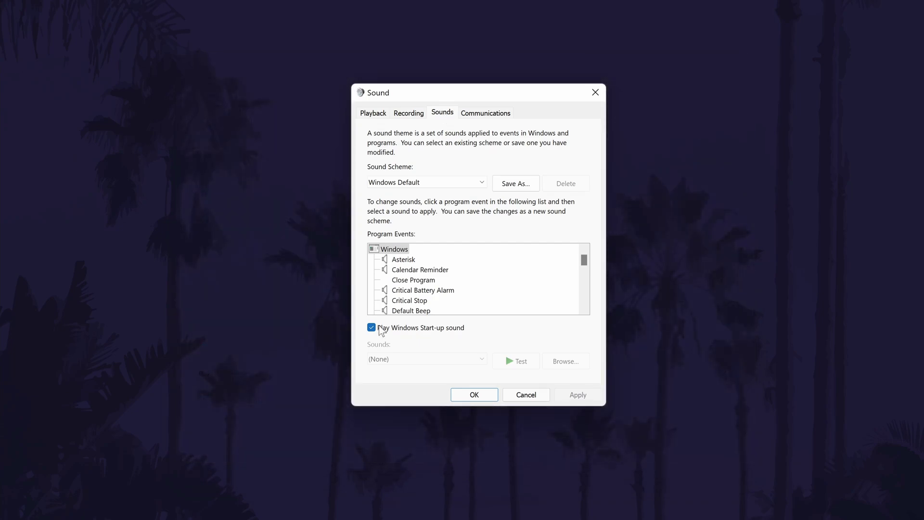
{"action": "left_click", "coordinate": [373, 328]}
{"action": "left_click", "coordinate": [578, 400]}
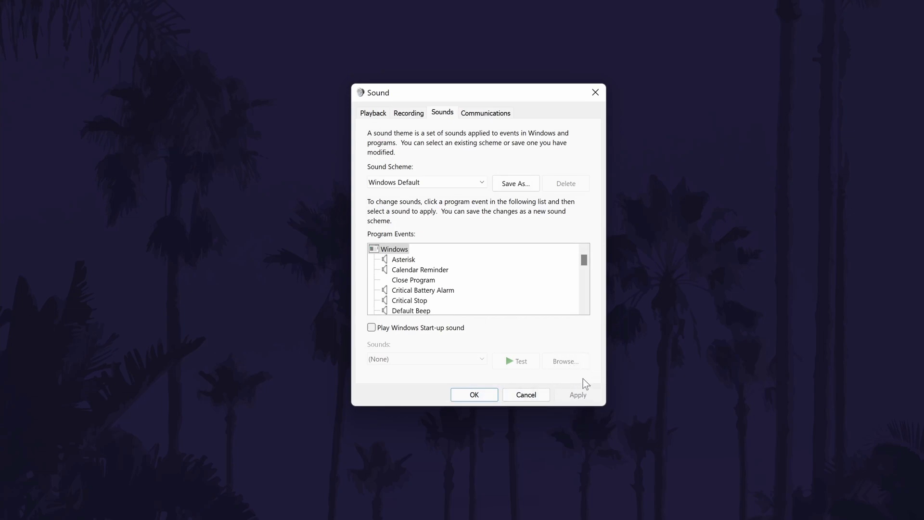